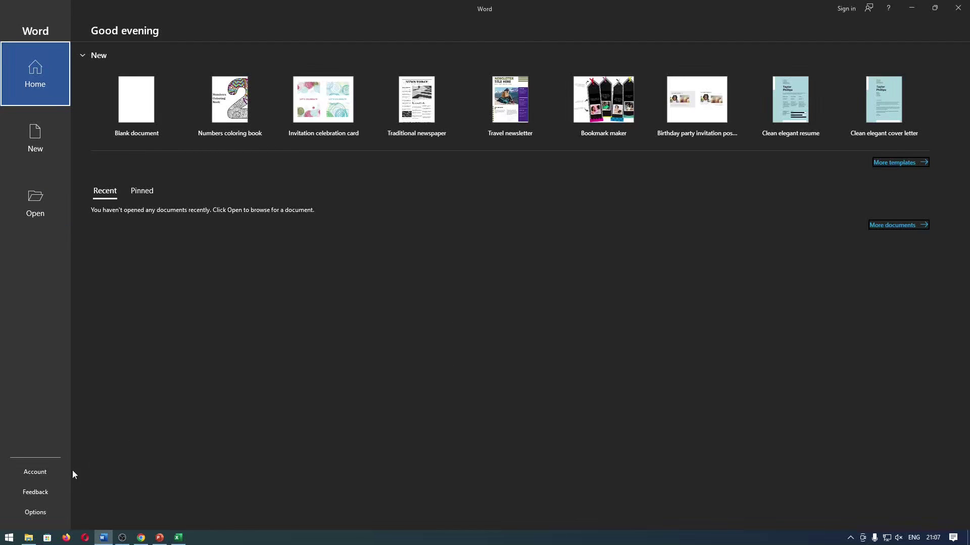
Create a new blank document, Document1, from Word's start screen.
click(45, 476)
click(28, 80)
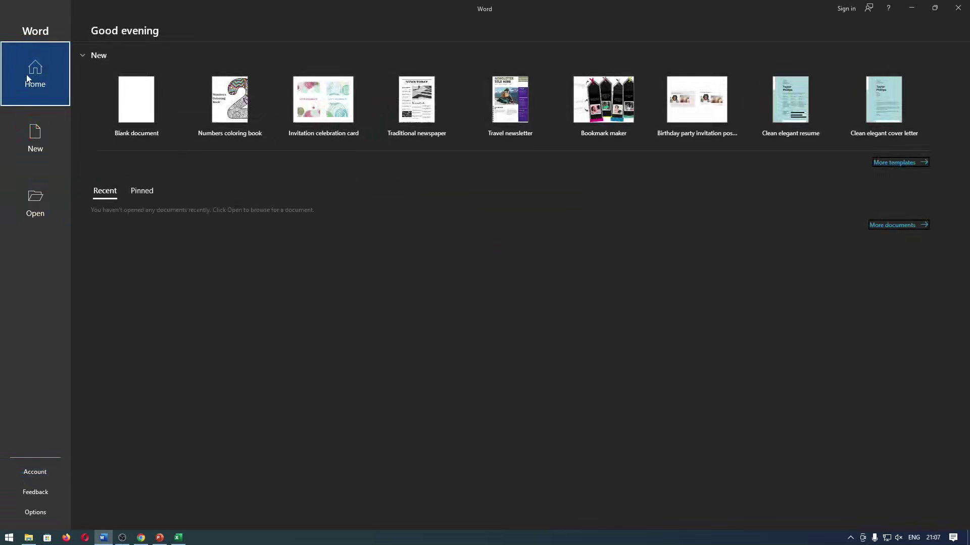
click(136, 100)
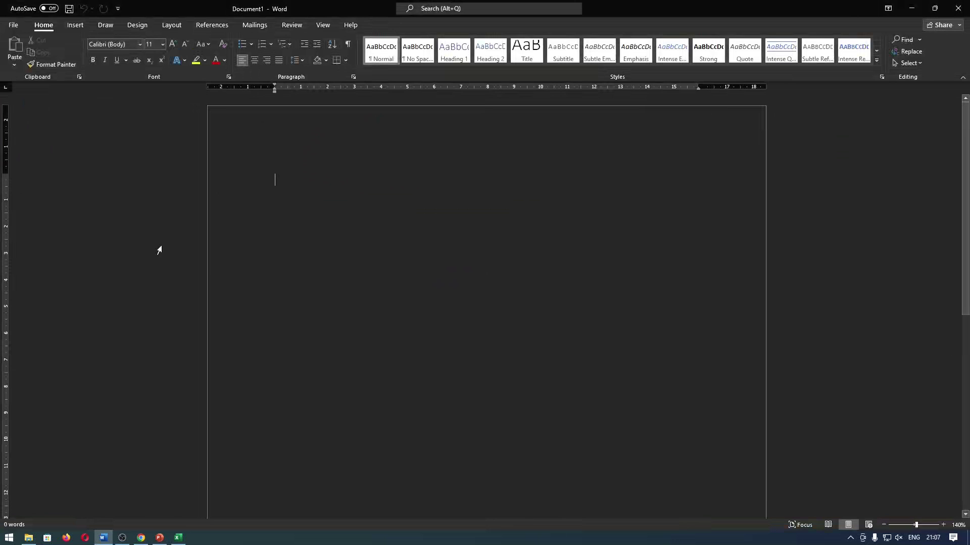
Go to the Account page and expand the Update Options list.
click(13, 26)
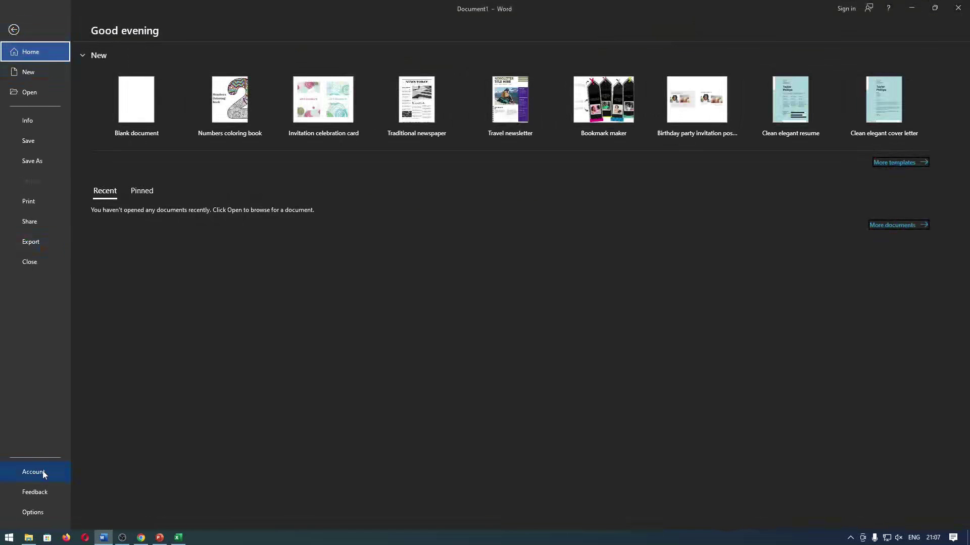
click(44, 475)
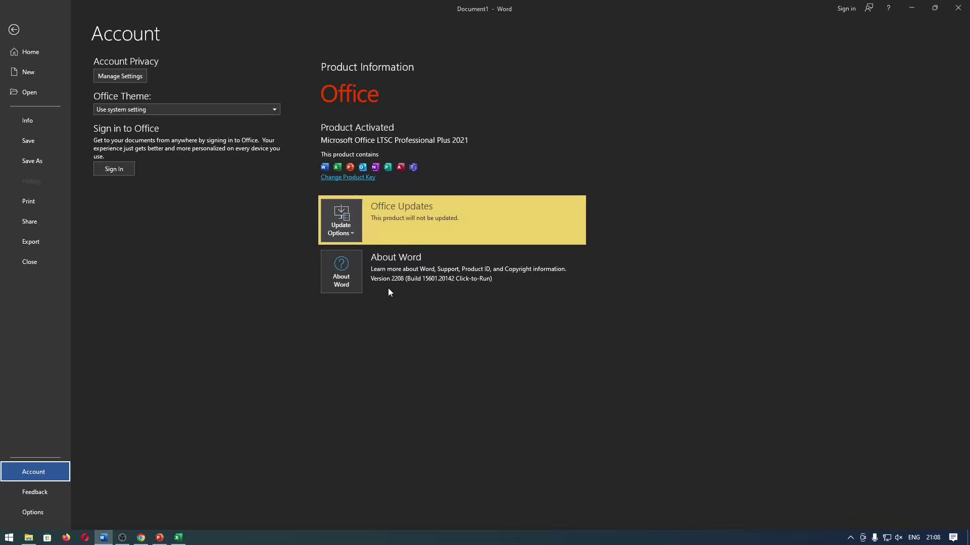
click(341, 222)
click(341, 222)
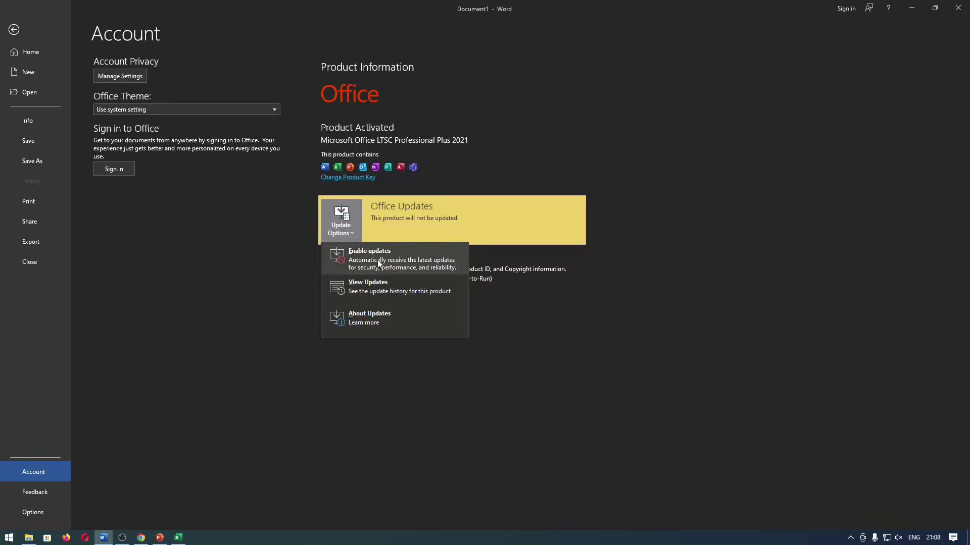
Enable Office updates, then disable them again, approving the permission prompt, and check PowerPoint.
click(378, 262)
click(433, 336)
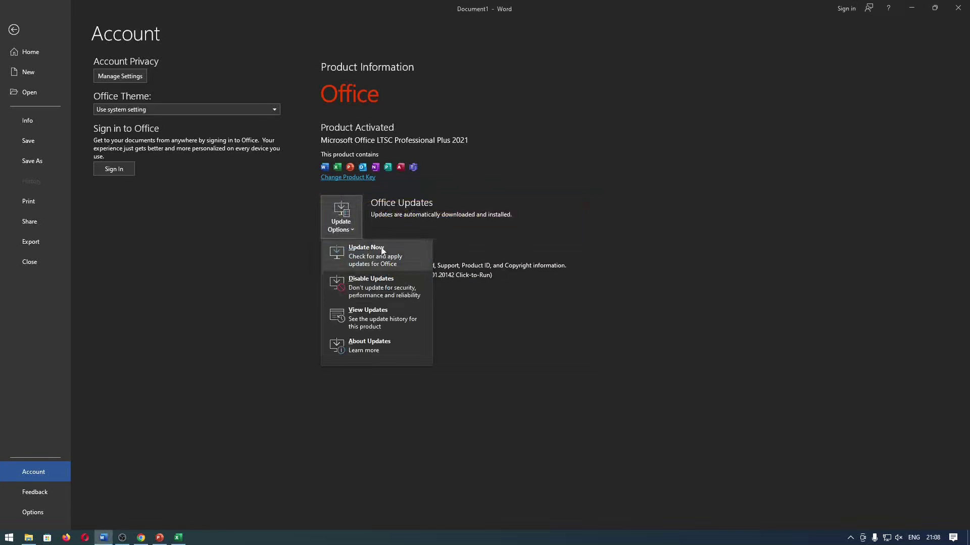
click(386, 281)
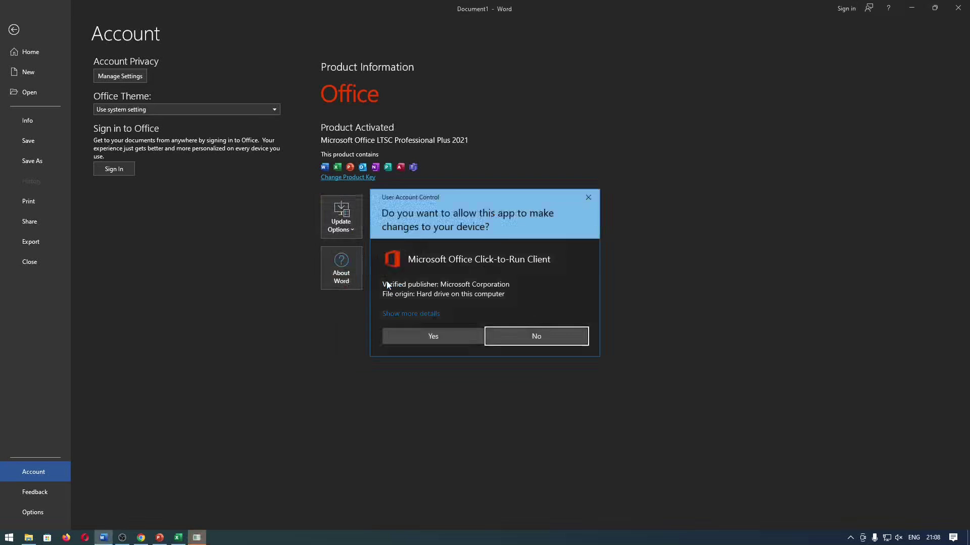
click(424, 340)
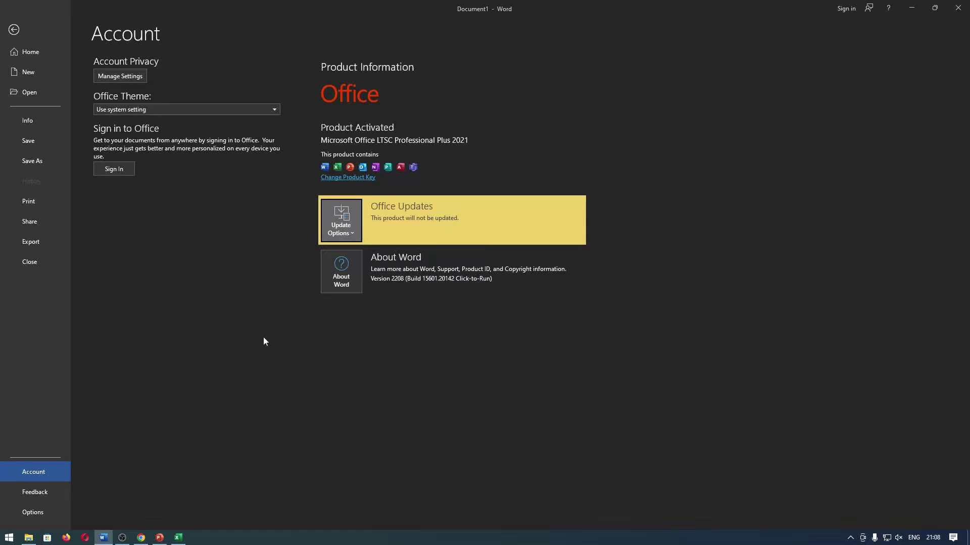
click(160, 537)
mouse_move(178, 538)
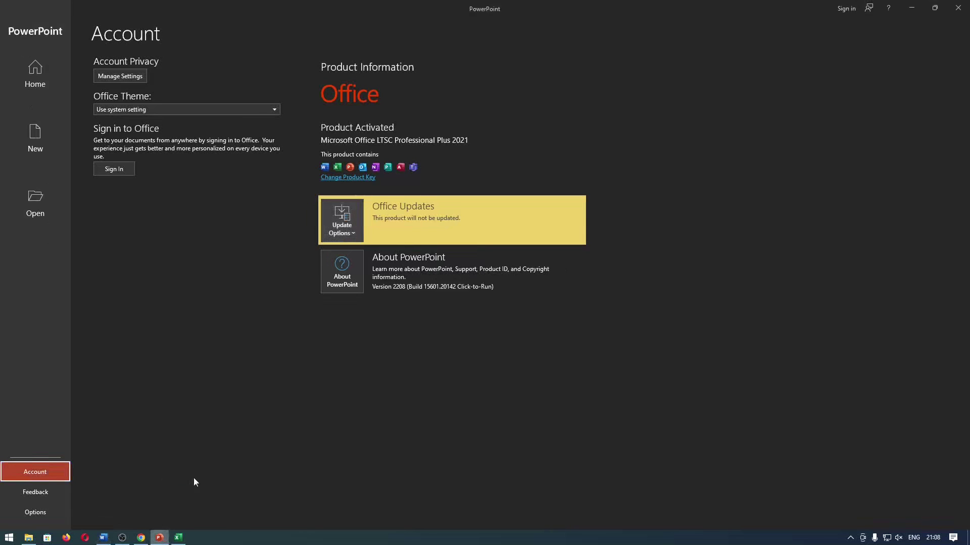
click(180, 537)
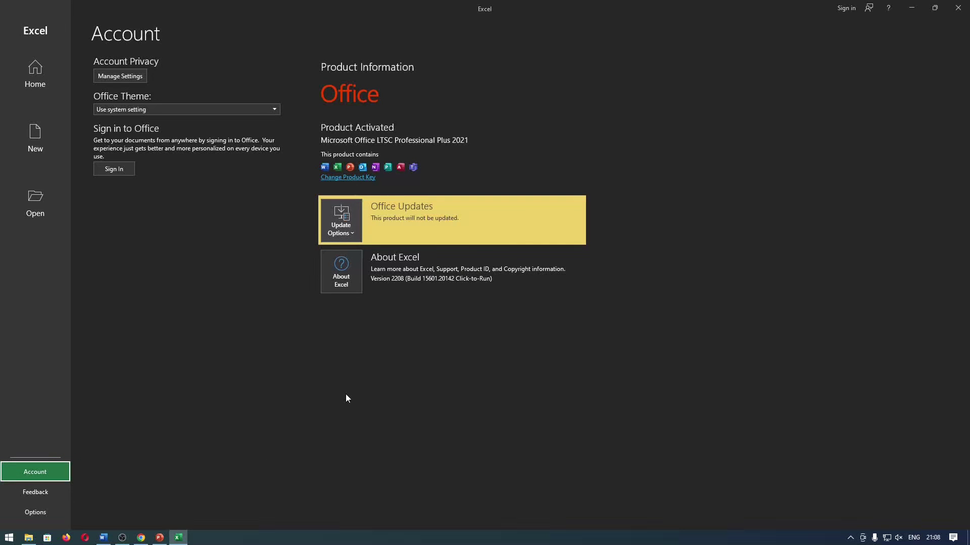
click(104, 537)
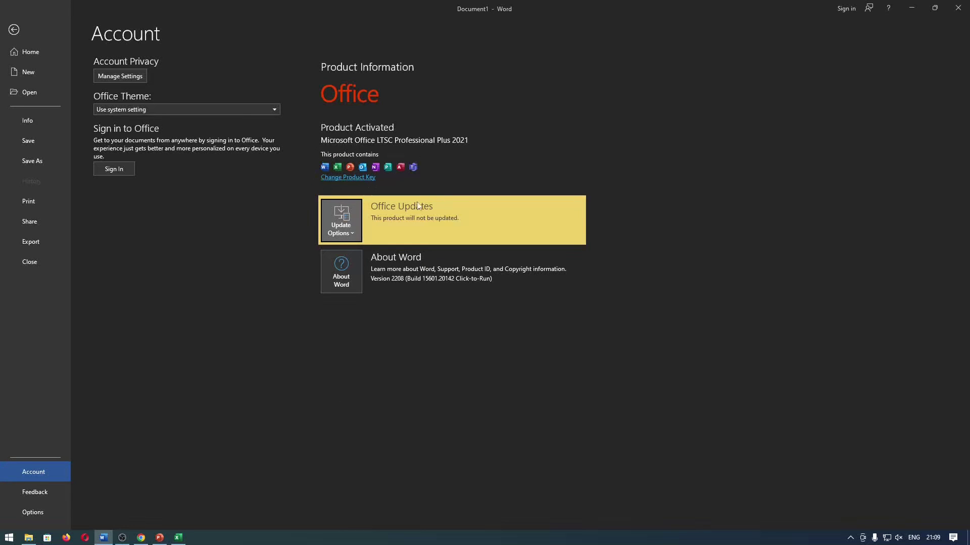
Enable Office updates, approve the permission prompt, and run Update Now.
click(342, 217)
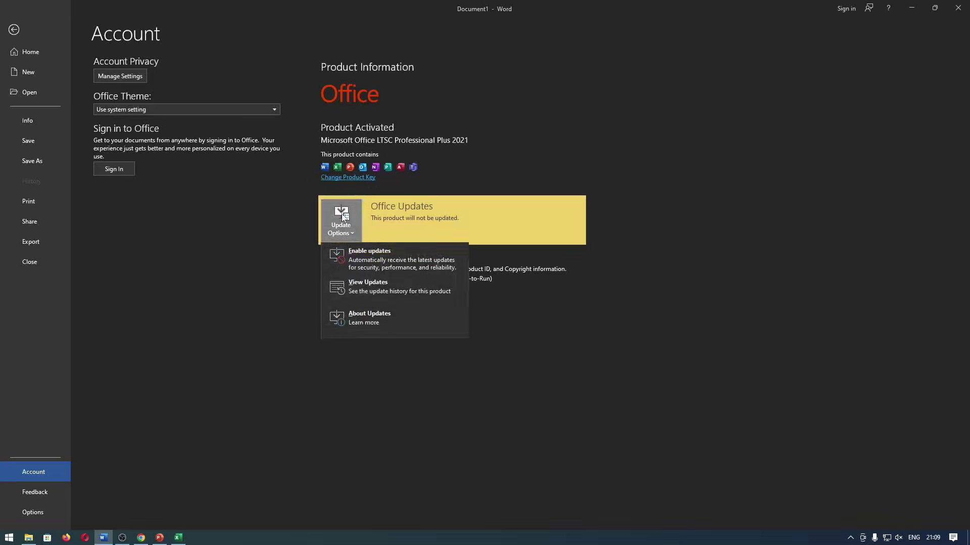
click(377, 265)
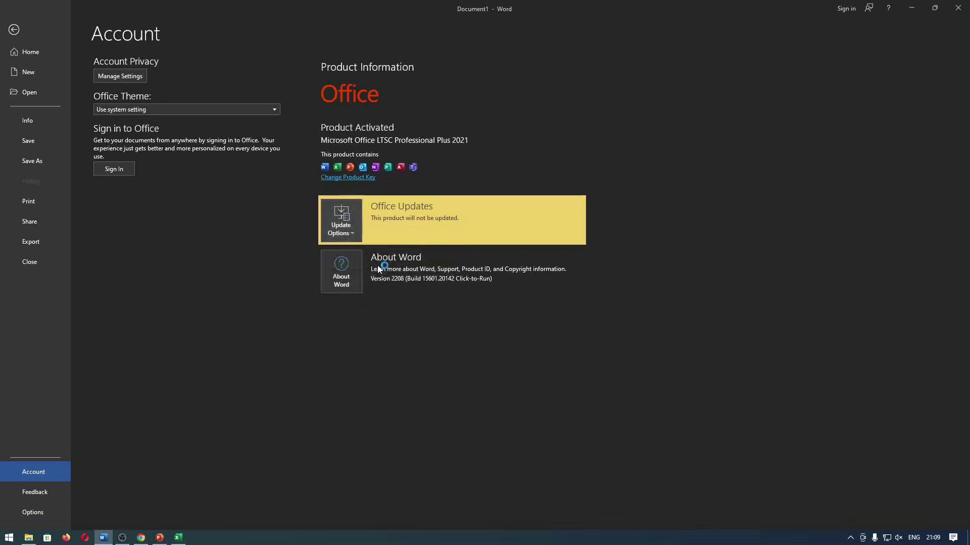
click(446, 338)
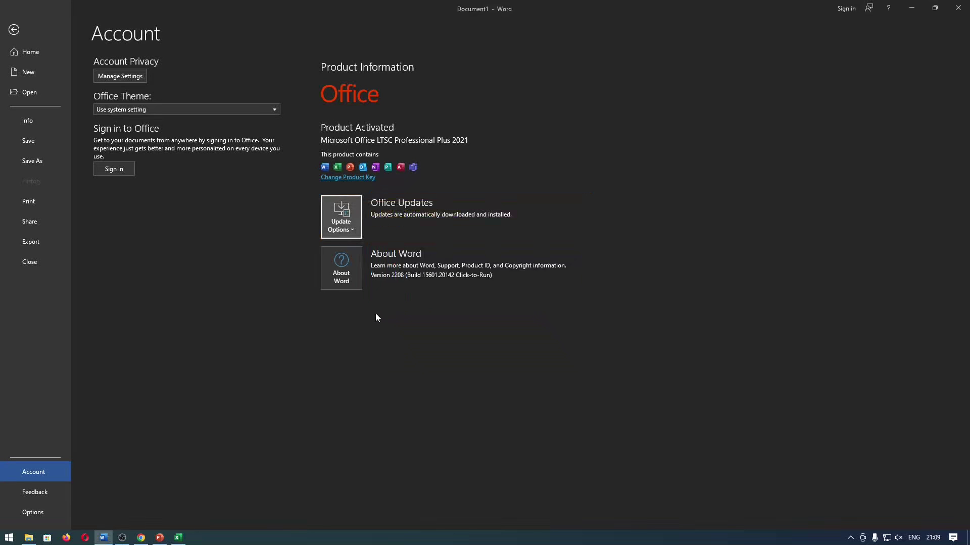
click(352, 225)
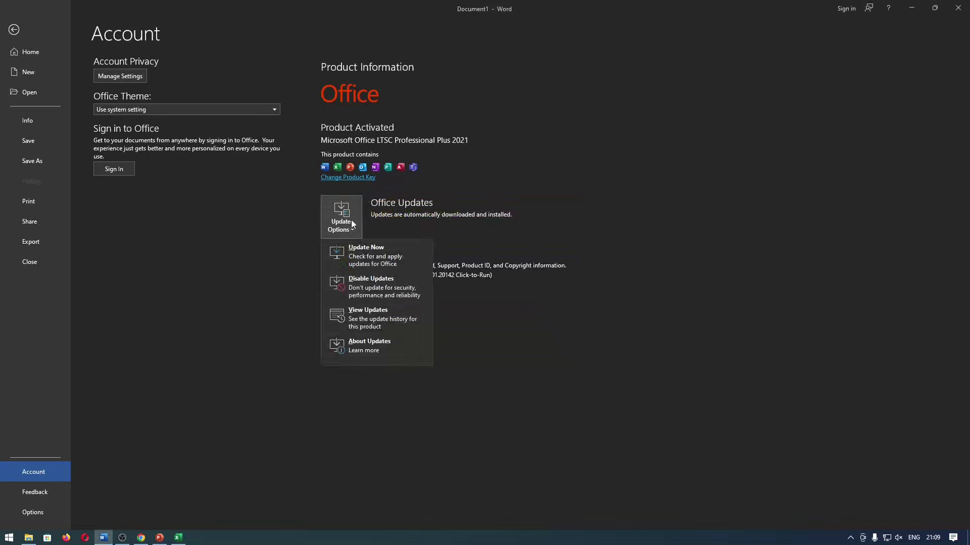
click(369, 250)
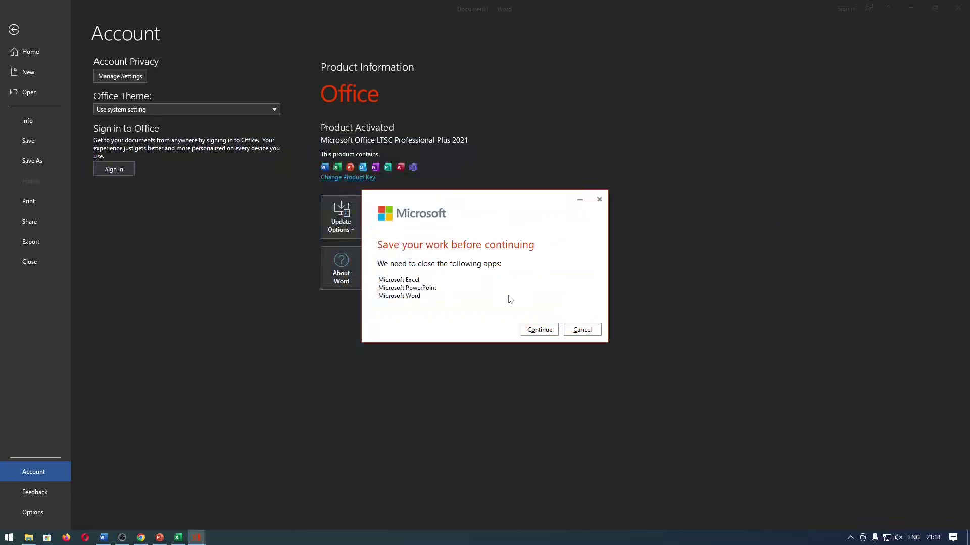
Close Excel, PowerPoint and Word, then continue so the Office updates install.
click(178, 538)
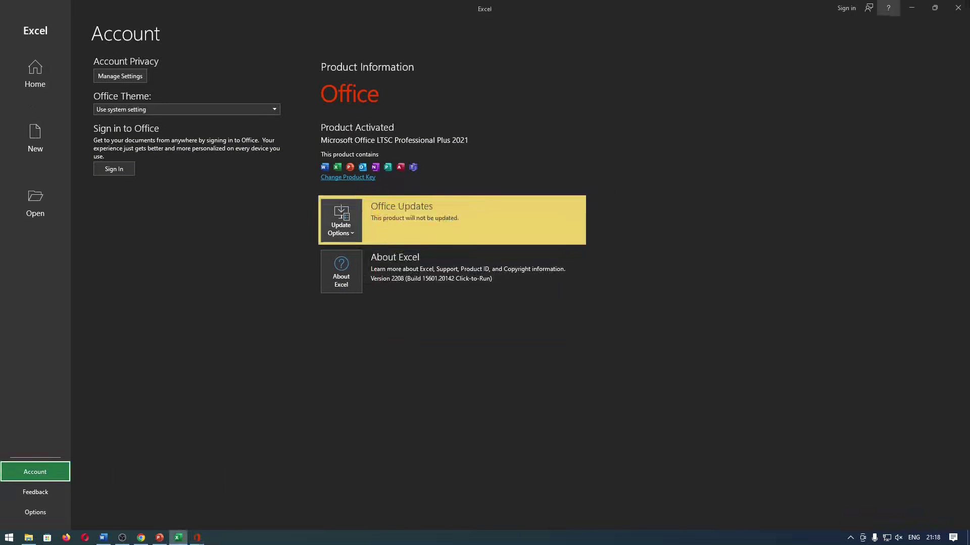
click(957, 7)
click(159, 538)
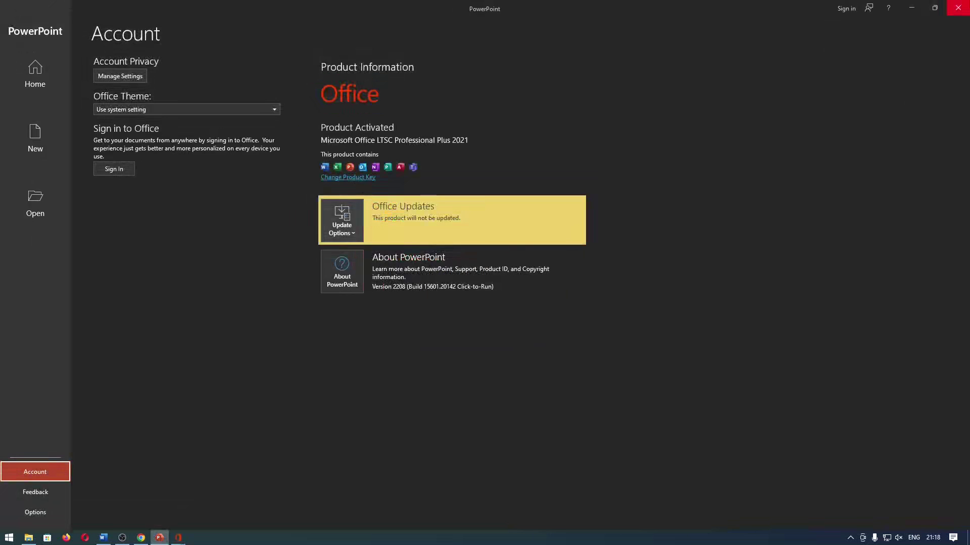
click(957, 8)
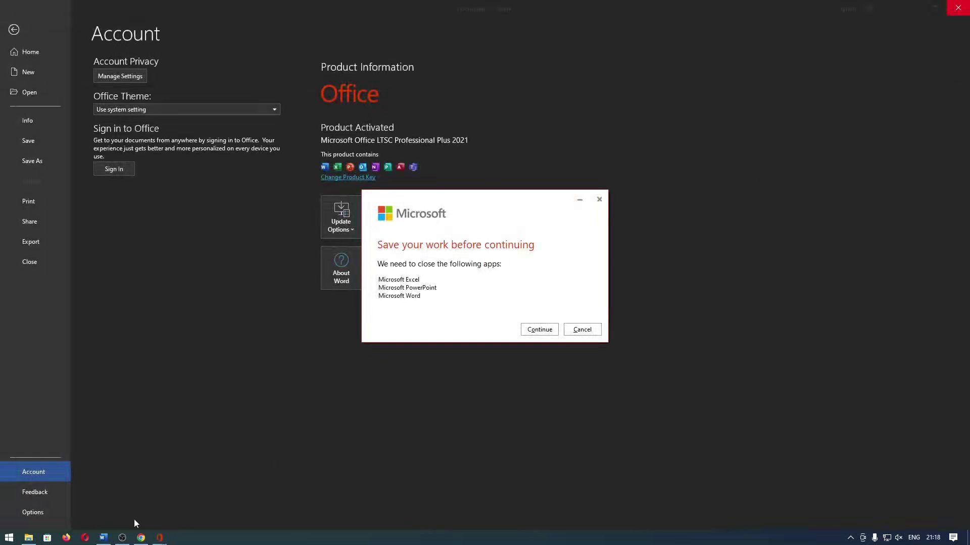
click(103, 538)
click(957, 7)
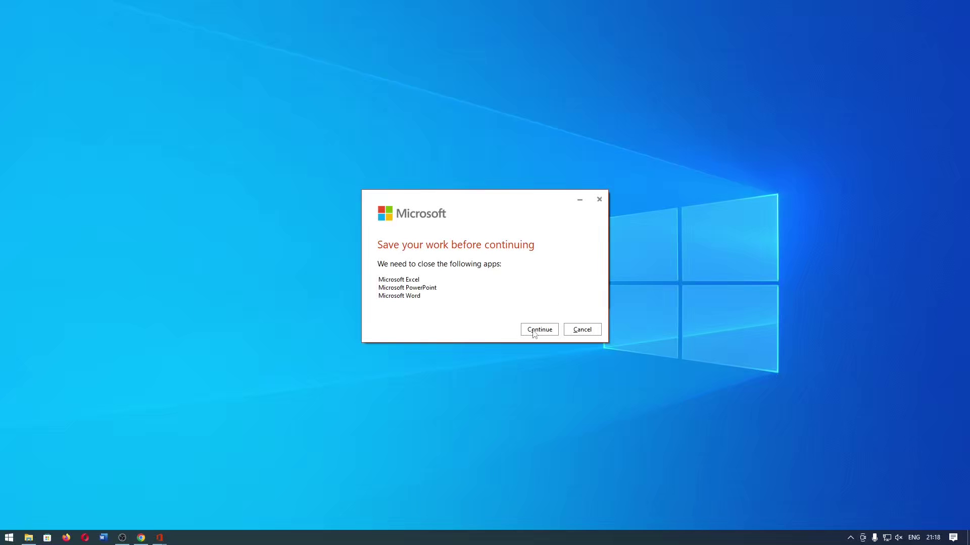
click(533, 329)
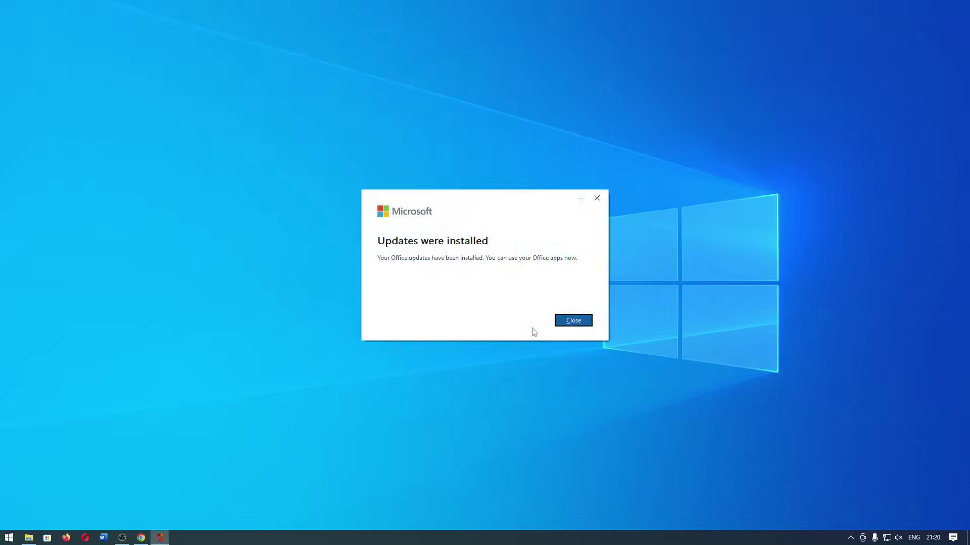
Dismiss the installed message and confirm Word's Account page shows Version 2212 (Build 15928.20216).
click(579, 323)
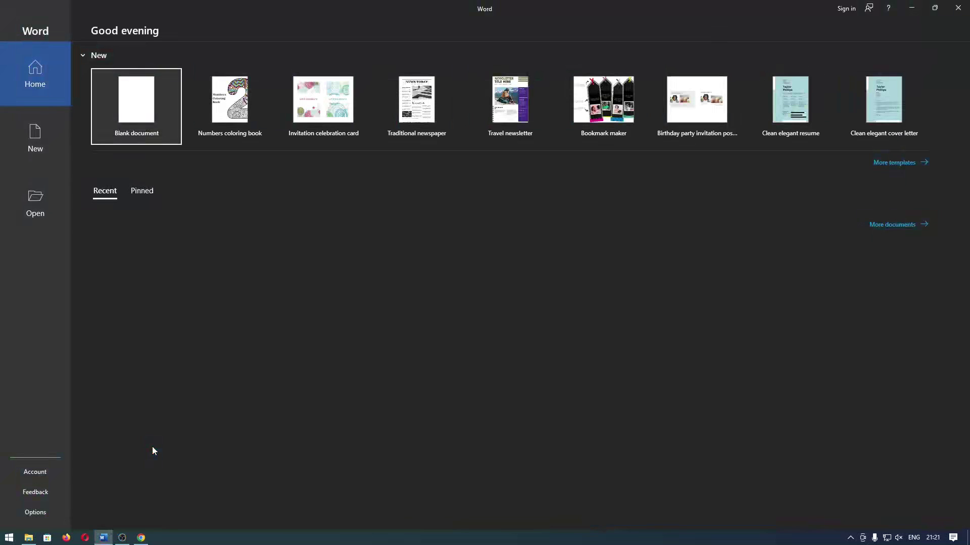
click(44, 470)
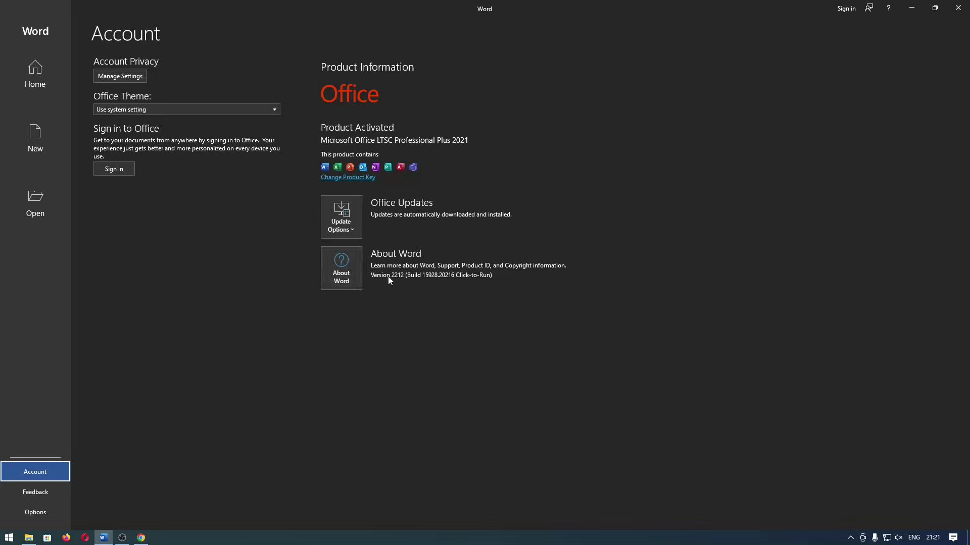
click(9, 538)
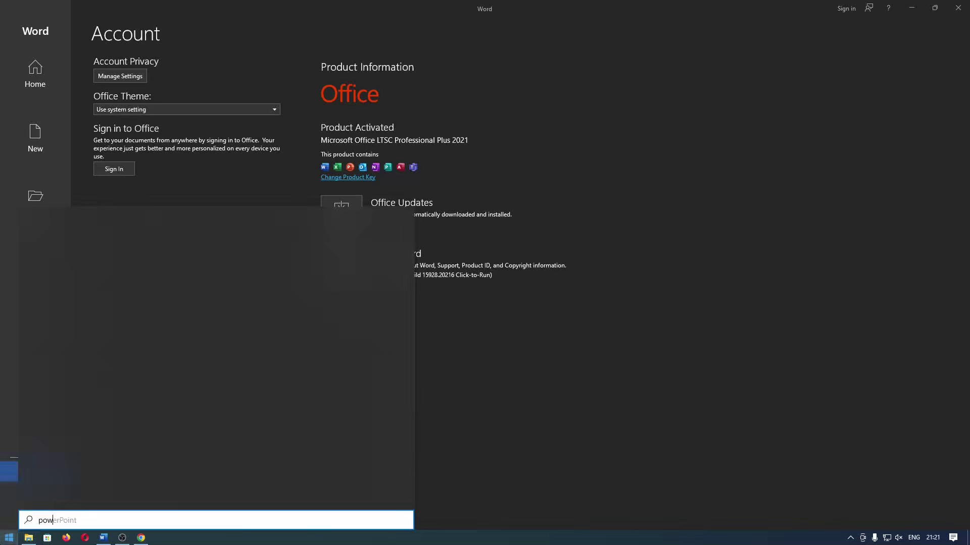
Launch PowerPoint and Excel and verify both Account pages show Version 2212 (Build 15928.20216).
click(9, 538)
click(9, 538)
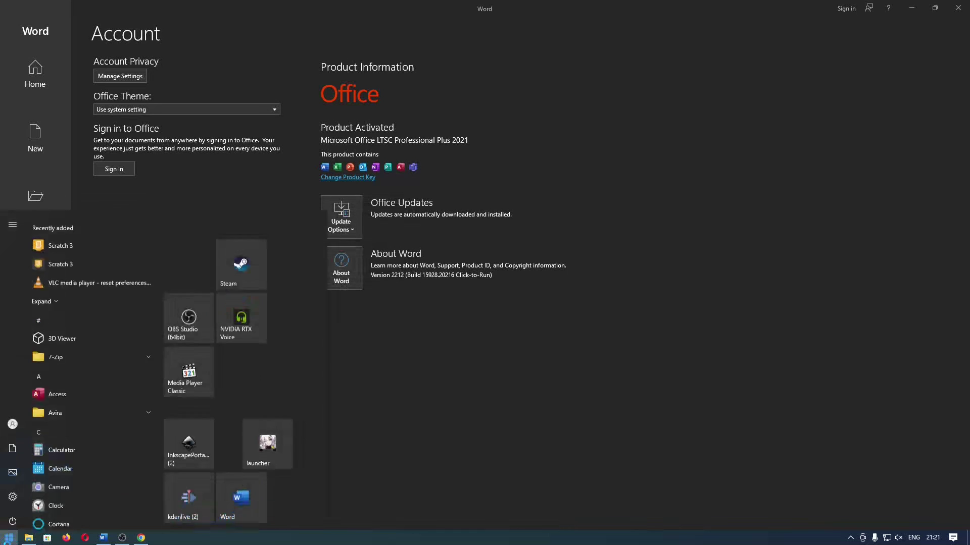
text(ex)
click(9, 538)
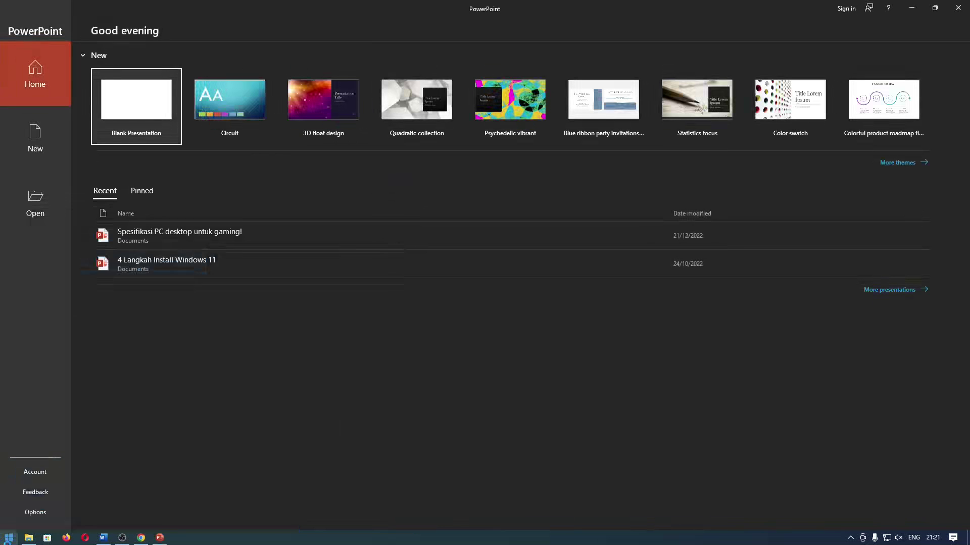
click(35, 472)
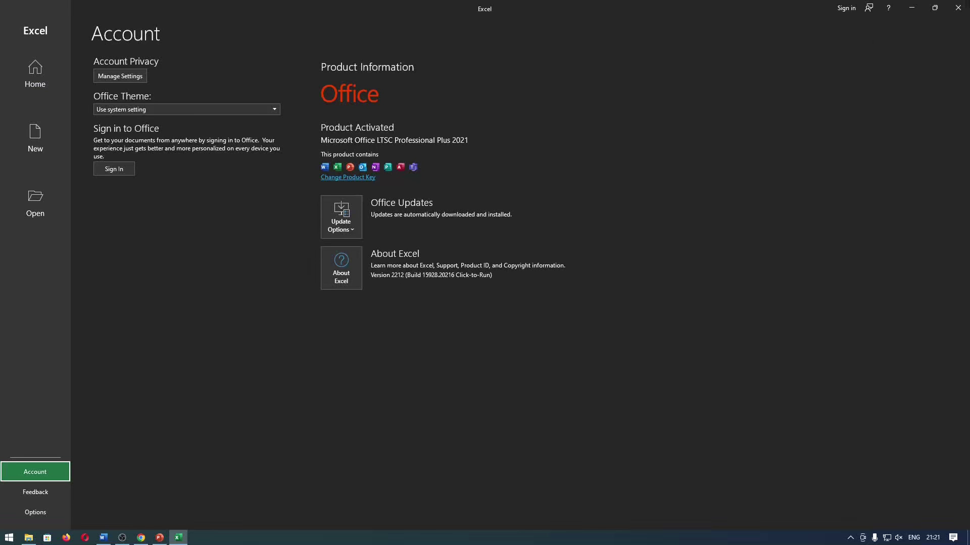
click(958, 8)
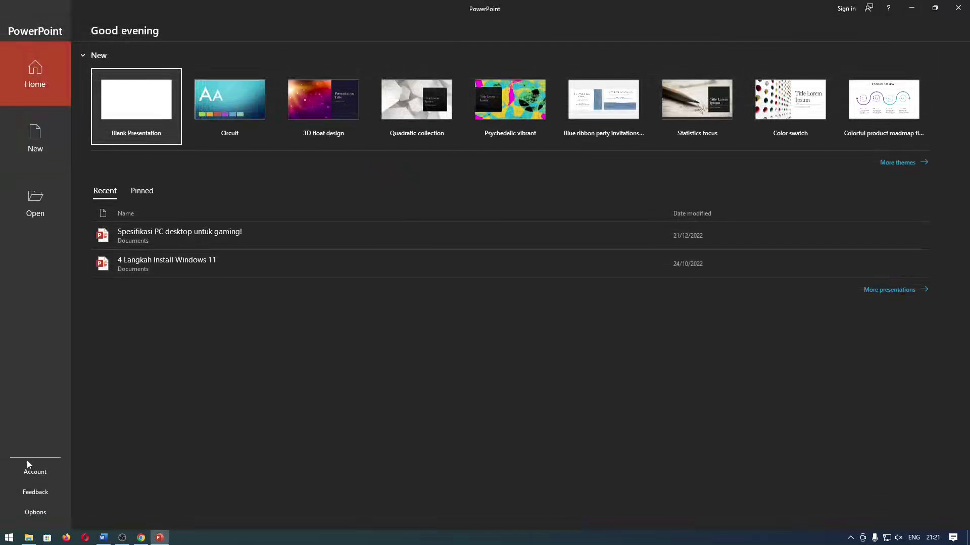
click(28, 468)
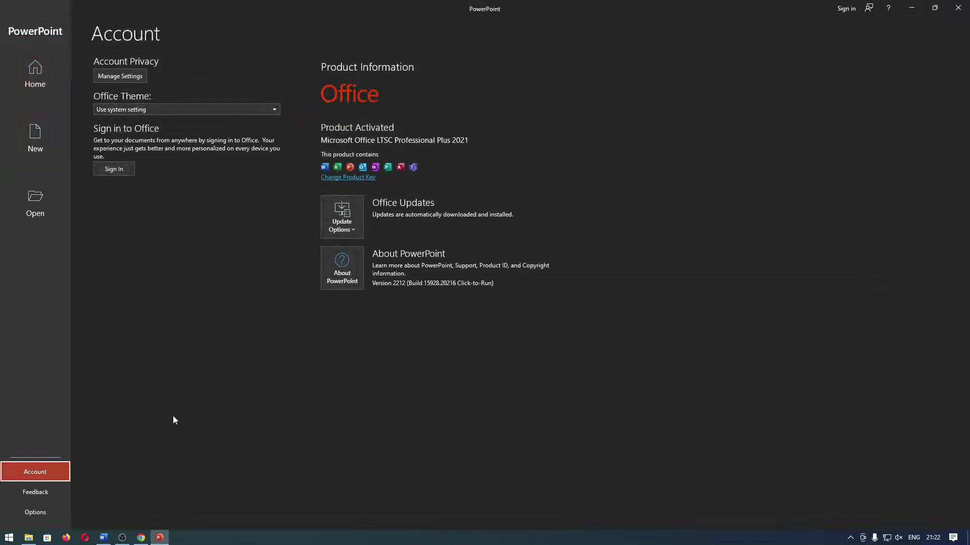